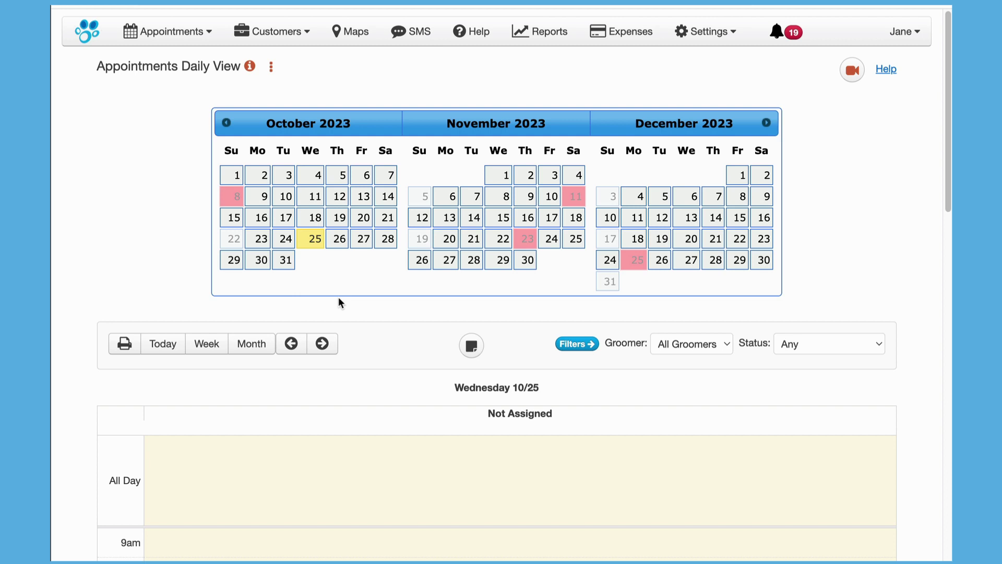
Start a new appointment on Thursday 10/26/2023 in the 10:00 AM slot of the daily calendar.
left_click(339, 239)
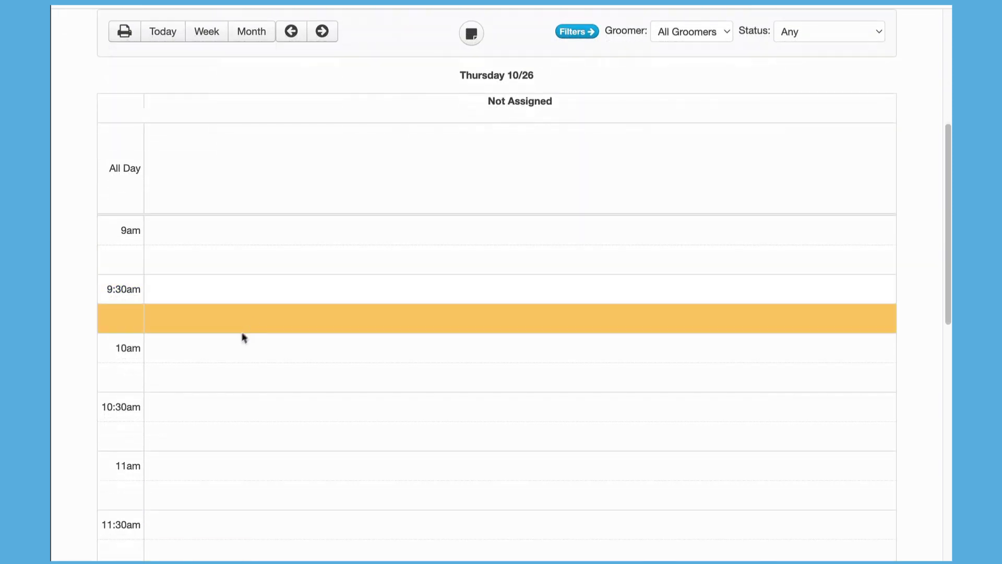
left_click(234, 348)
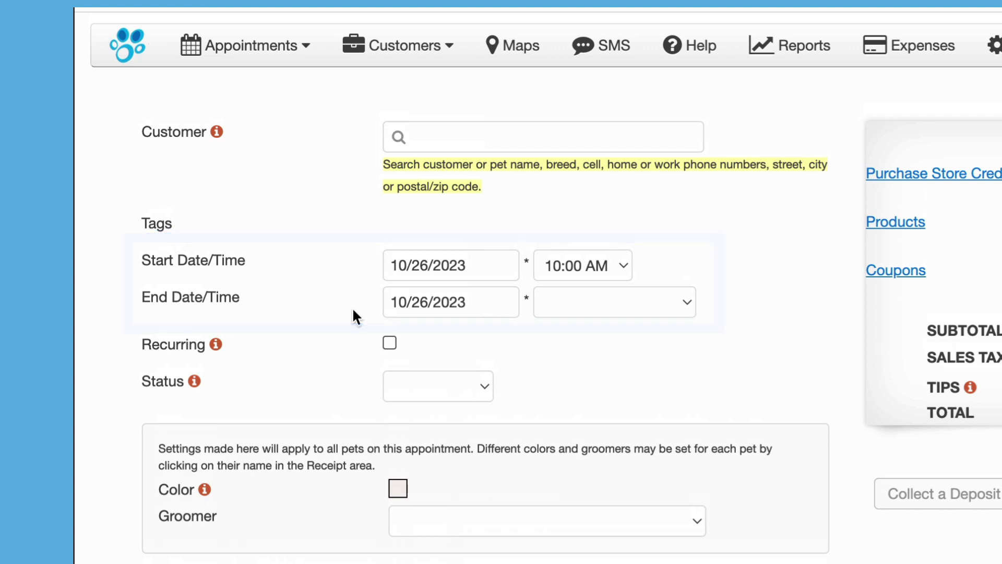
Search for the customer by the first letters of their name and select them from the suggestions.
left_click(434, 131)
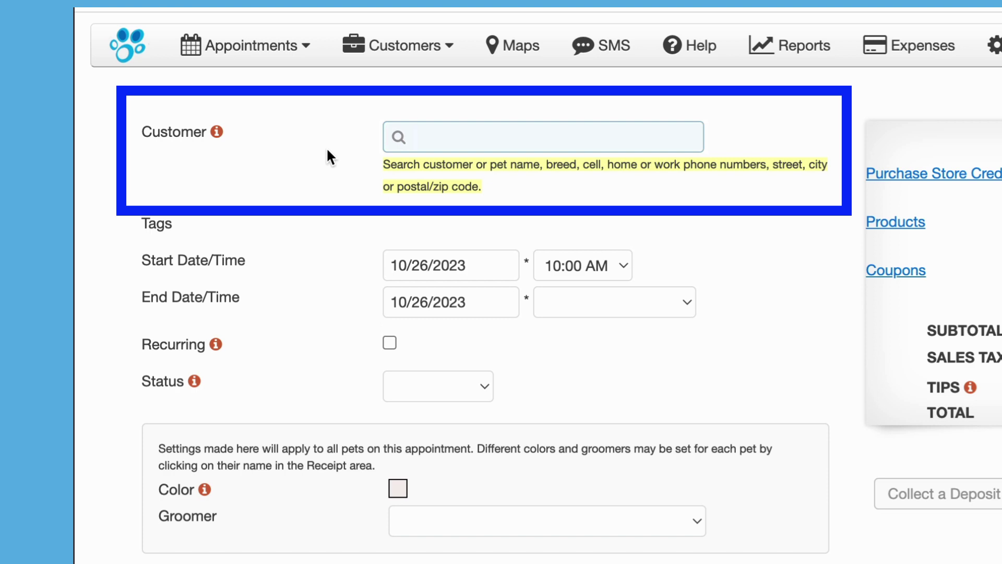
type("Ben")
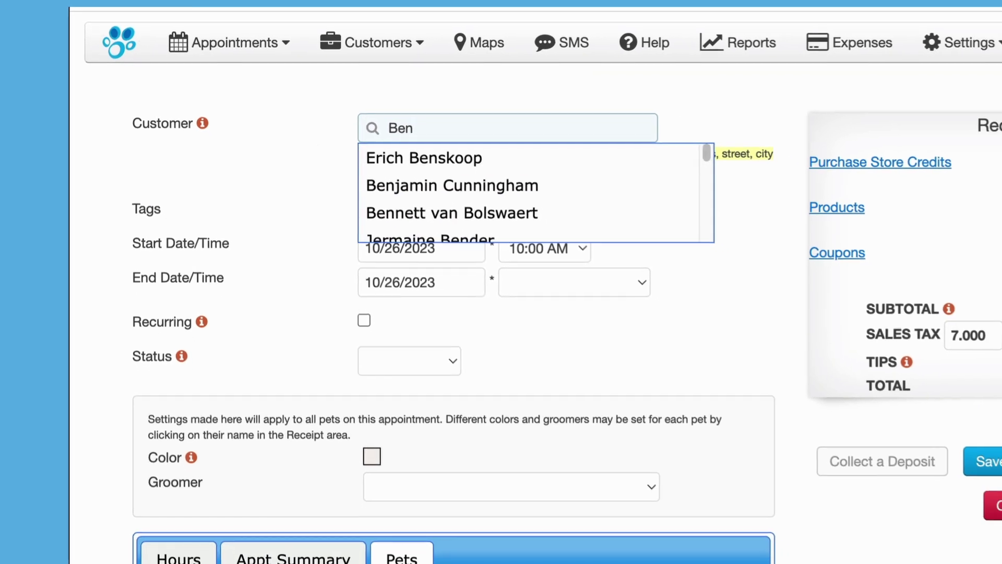
left_click(388, 184)
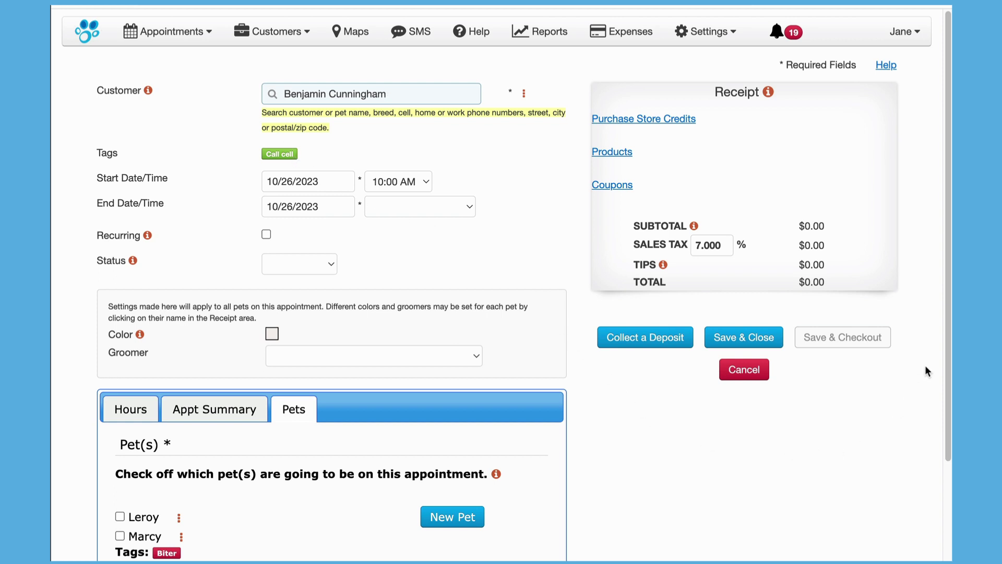
Tick both pets, Leroy and Marcy, in the appointment's pet list.
scroll(947, 353, "down", 2)
scroll(947, 353, "down", 3)
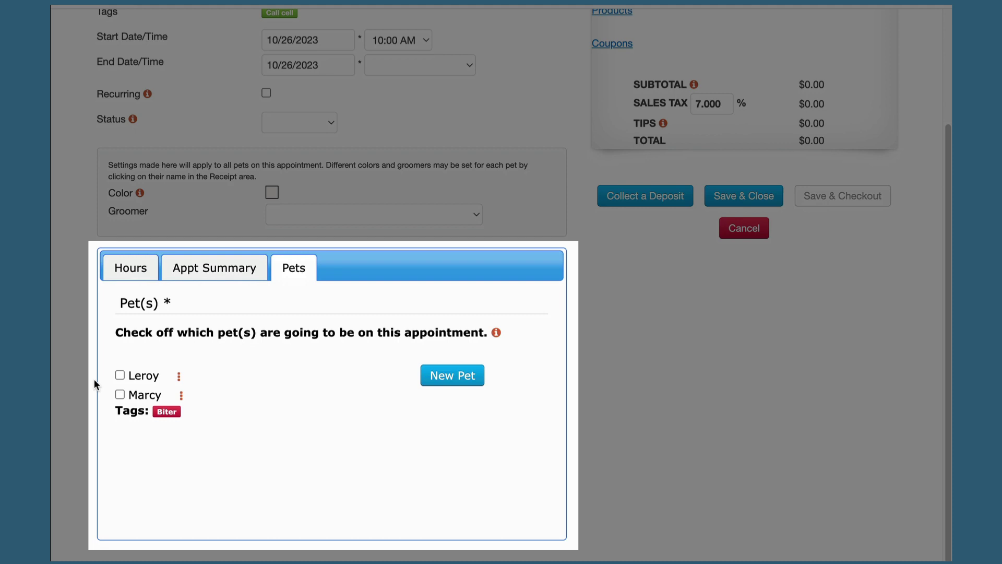
left_click(120, 375)
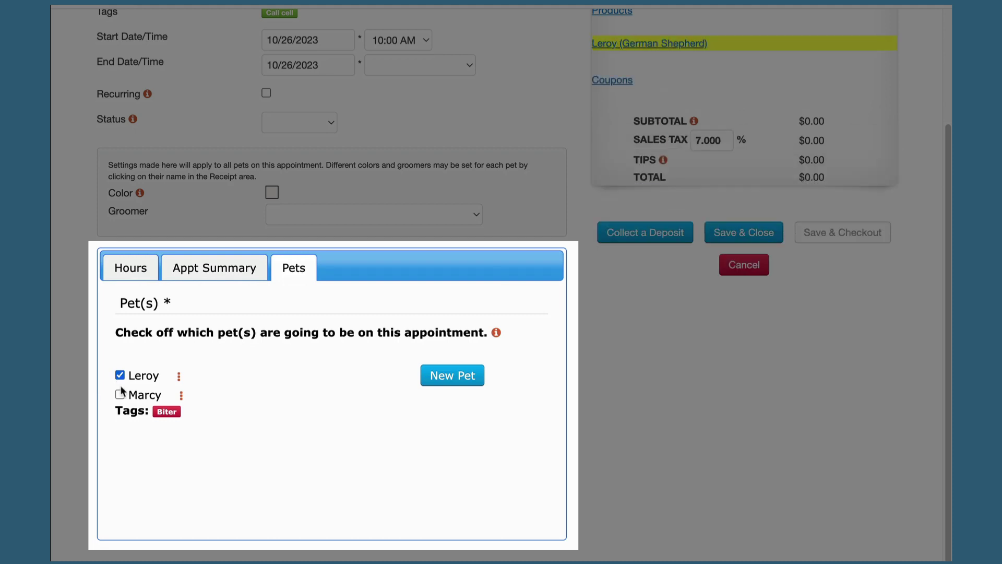
left_click(121, 395)
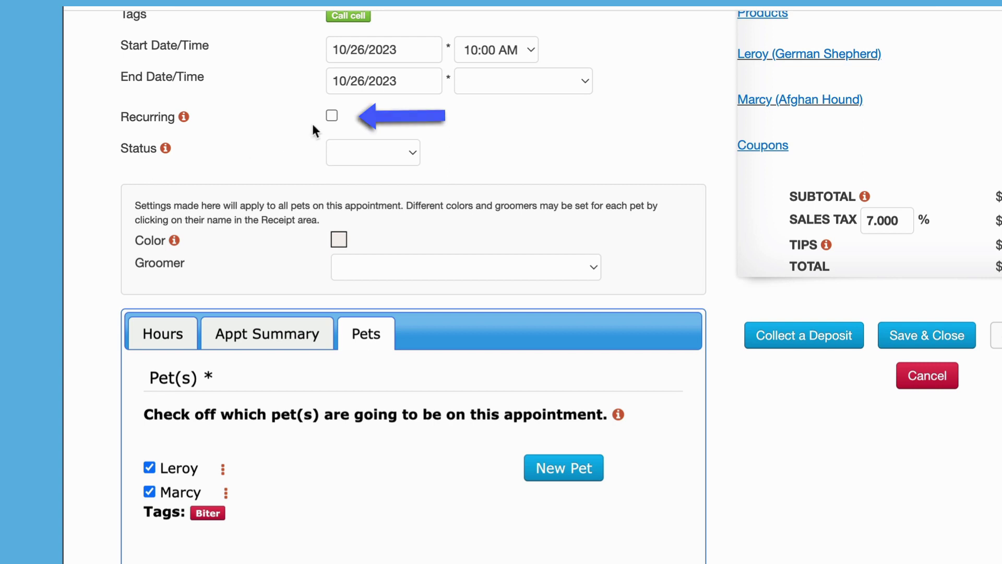
Make the appointment recur every 5 weeks, ending after 5 occurrences, and save the recurrence.
left_click(332, 117)
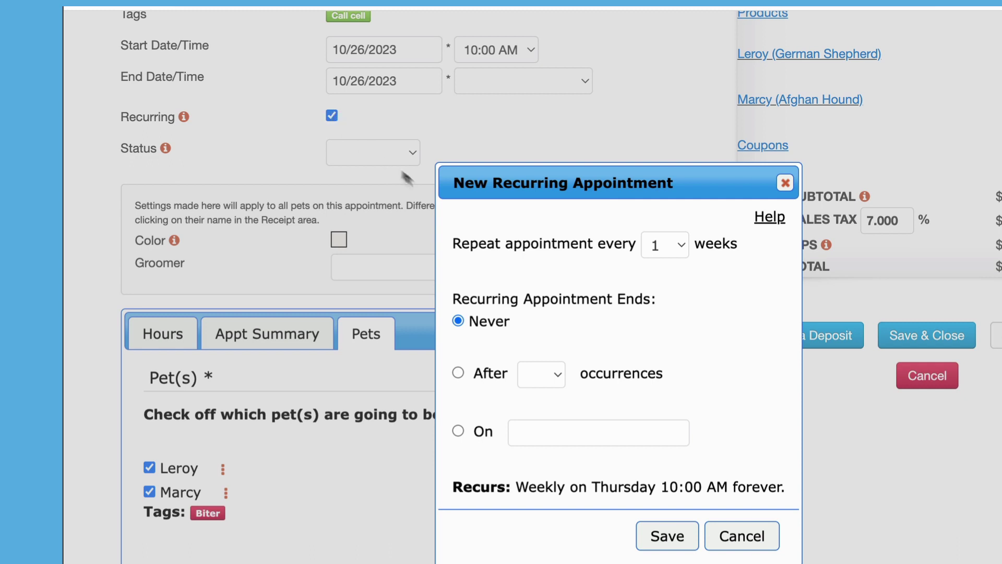
left_click(681, 246)
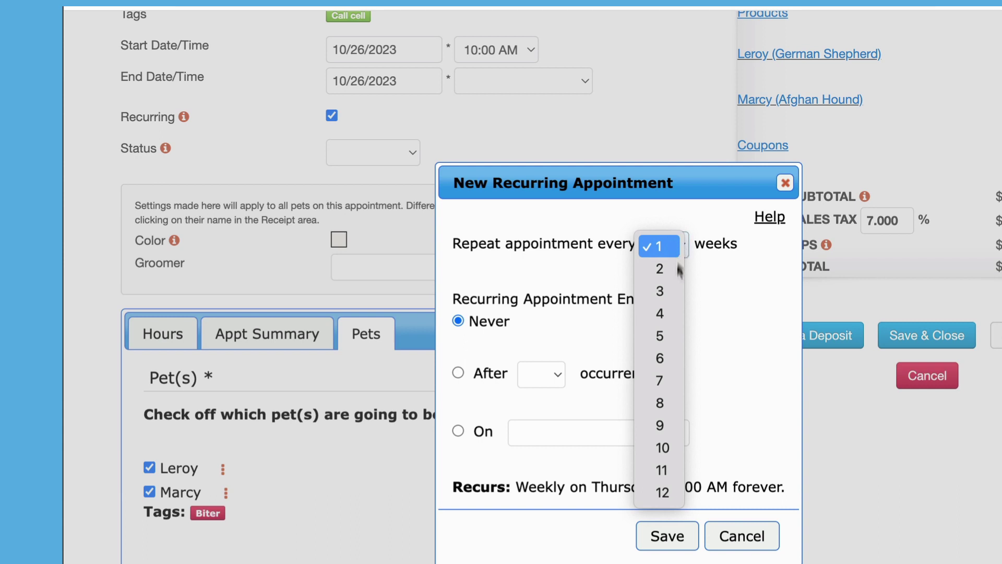
left_click(674, 337)
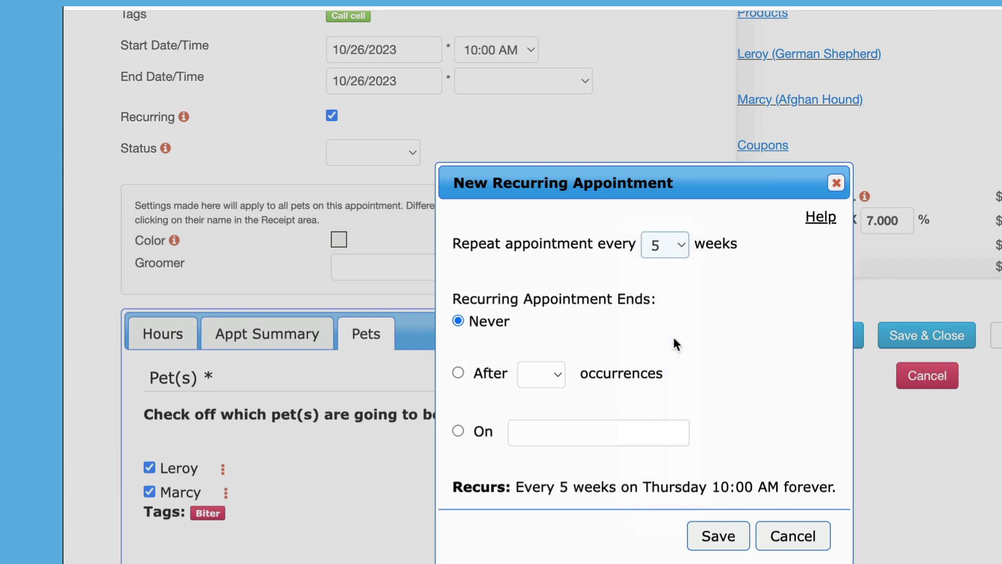
left_click(458, 373)
left_click(555, 373)
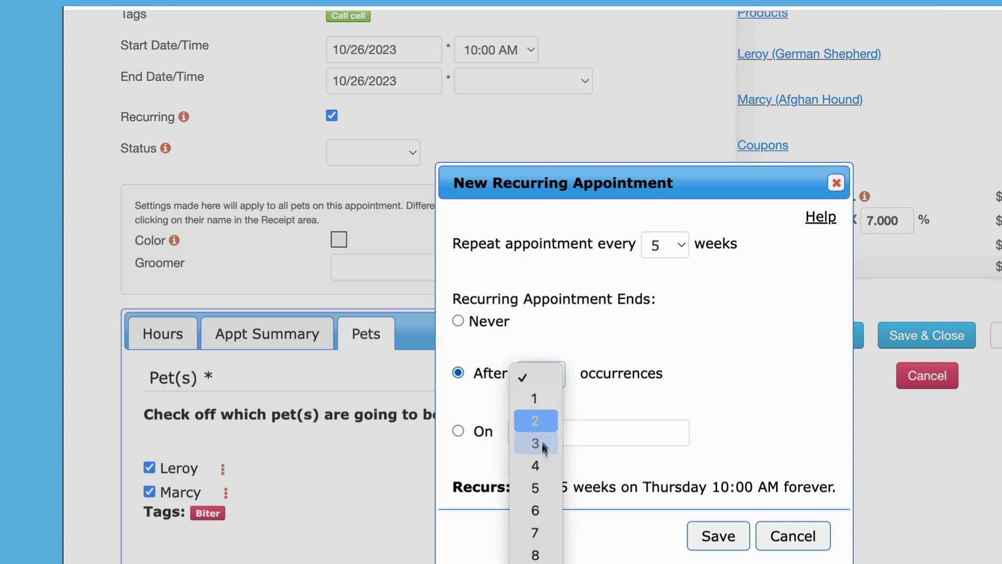
left_click(538, 488)
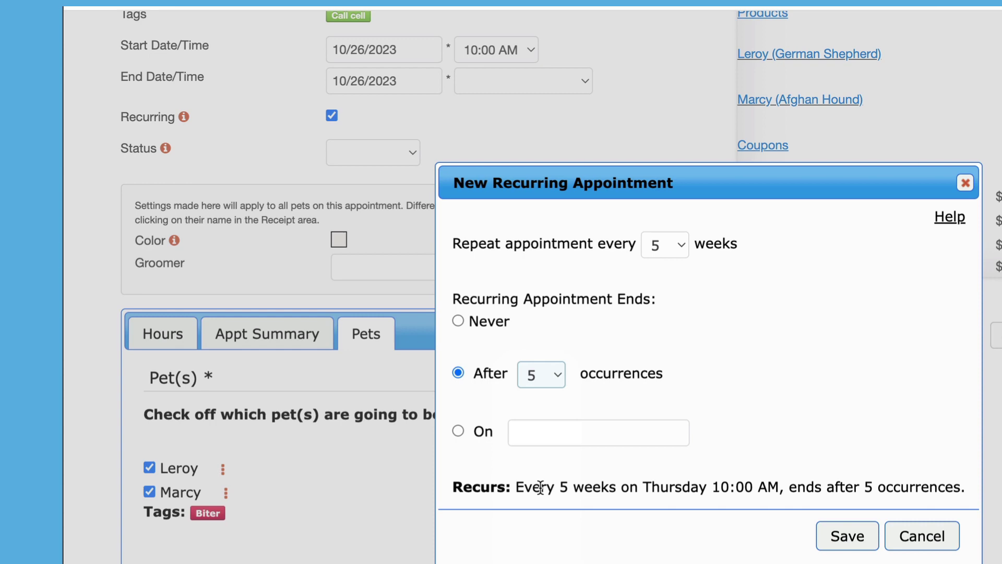
left_click(857, 539)
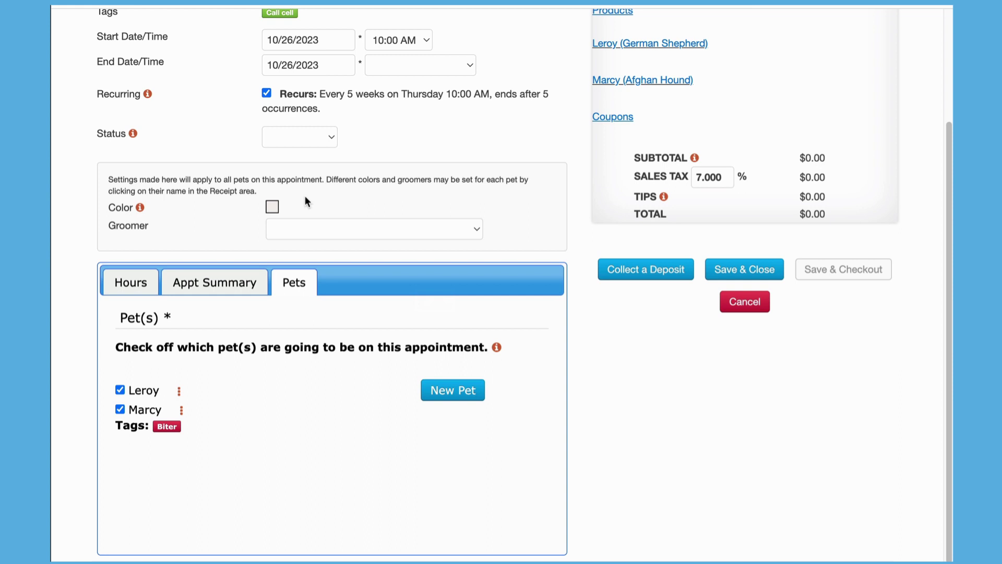
Colour the appointment light blue and assign the groomer from the Groomer list.
left_click(273, 207)
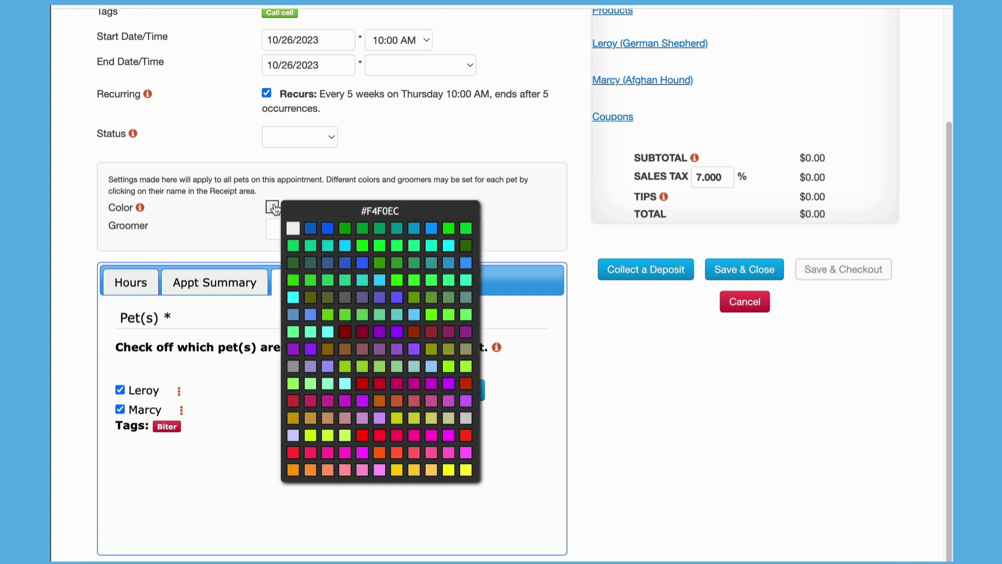
left_click(346, 247)
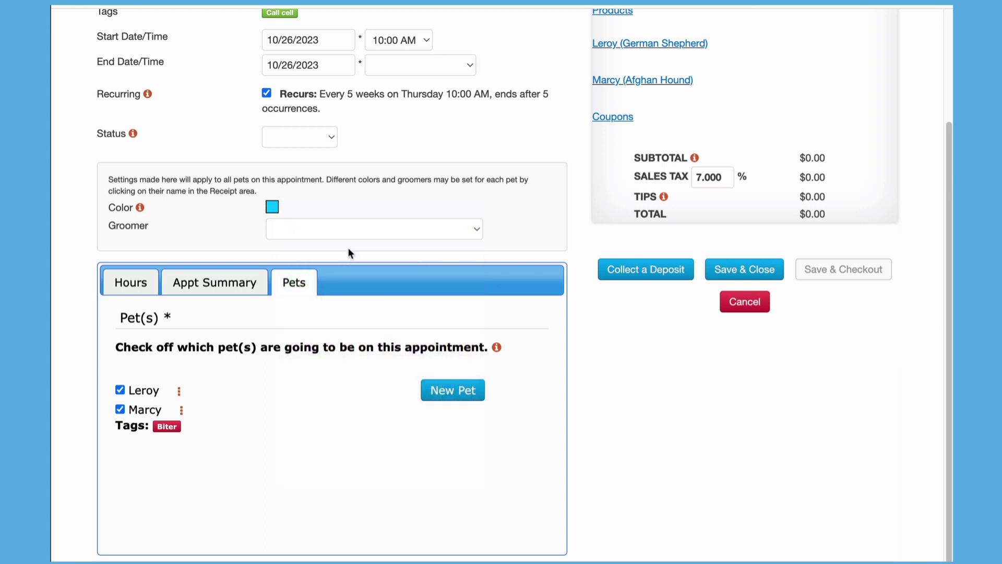
left_click(354, 233)
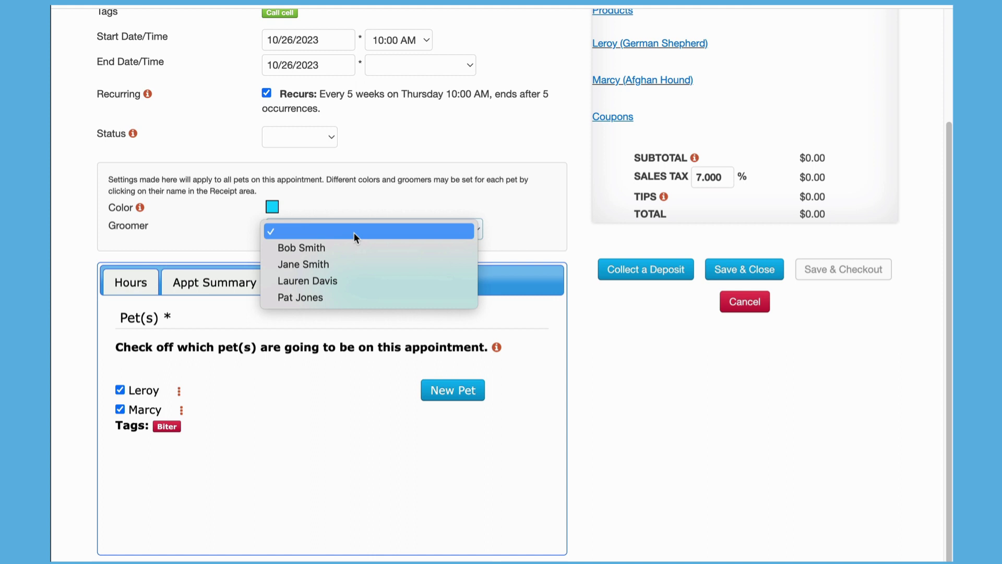
left_click(356, 248)
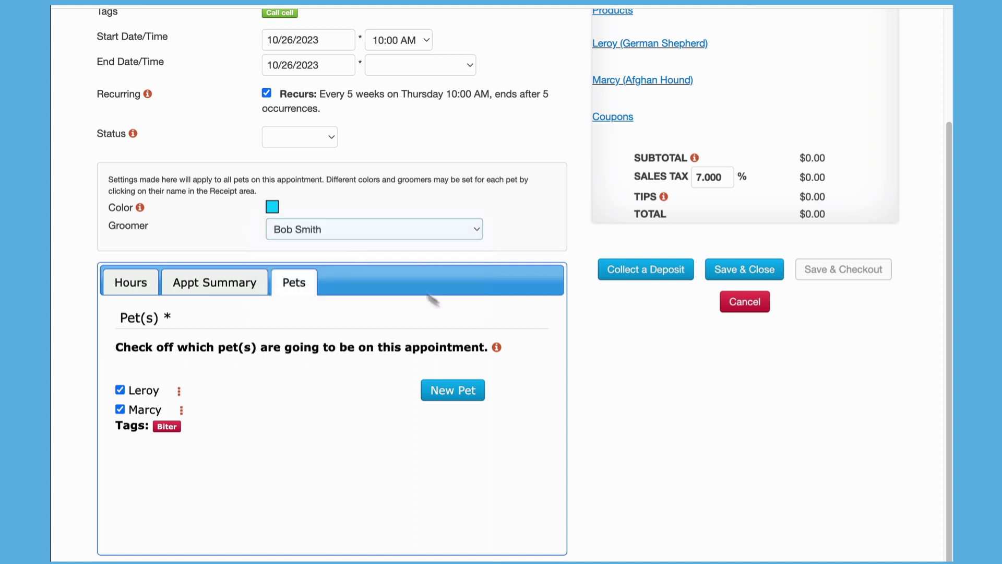
left_click_drag(946, 394, 926, 296)
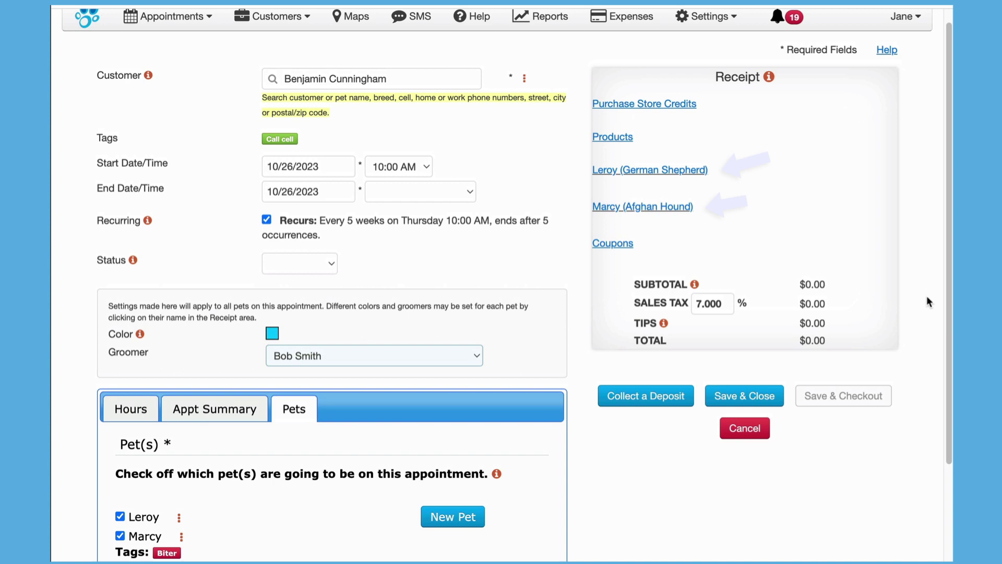
In Leroy's appointment details, add the previous 30 -50 full groom service at $90.00.
left_click(688, 171)
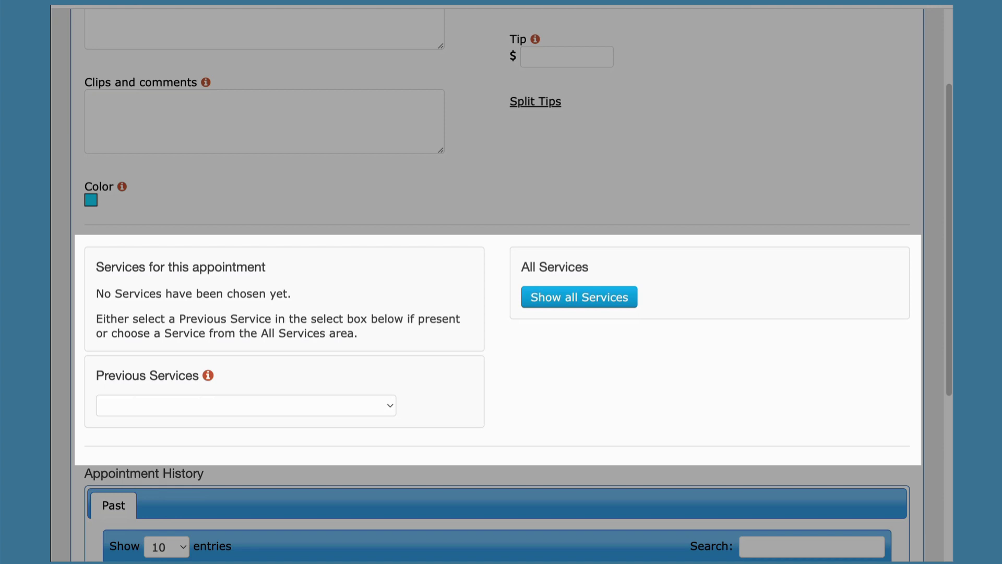
left_click(385, 405)
left_click(379, 430)
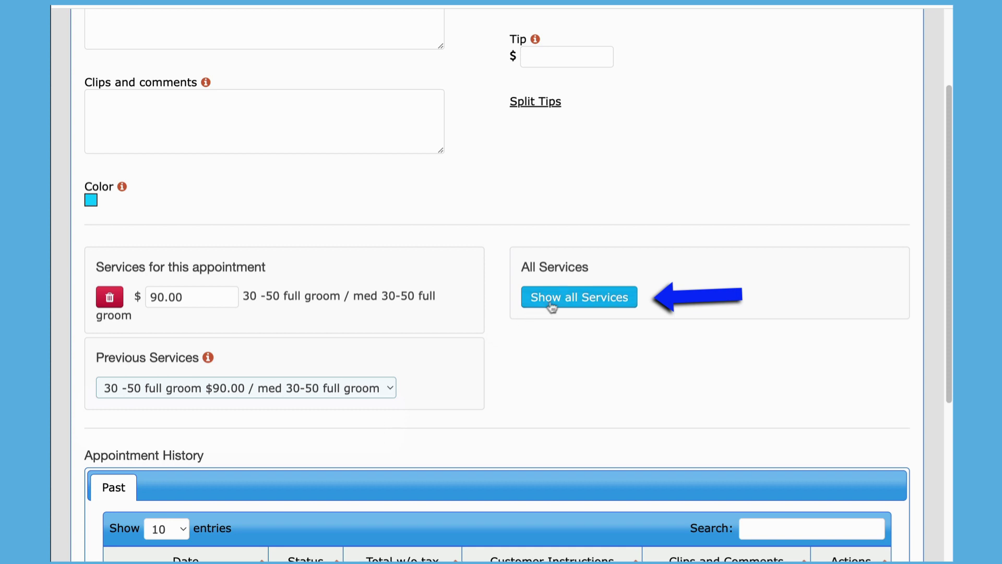
left_click(576, 297)
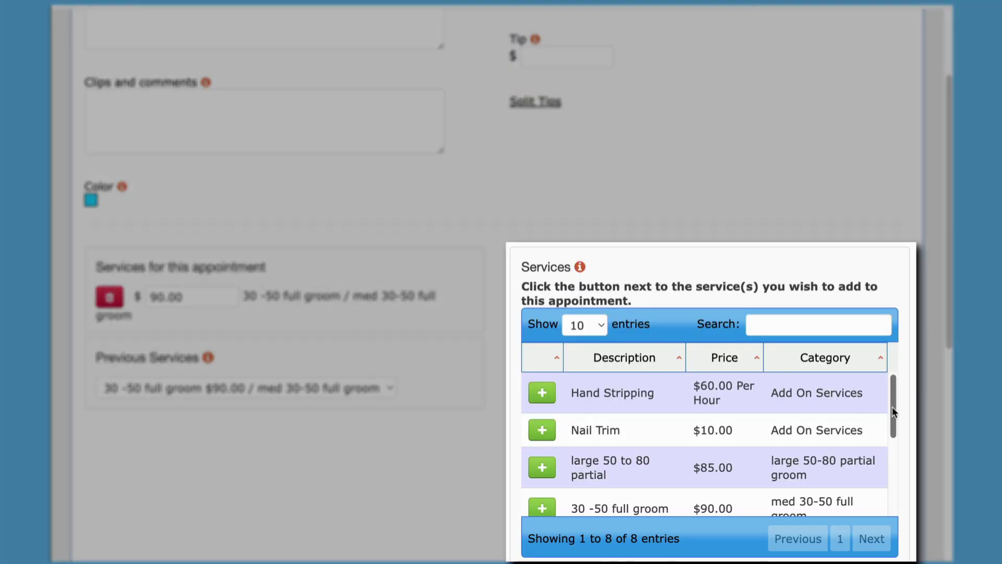
left_click_drag(892, 407, 898, 496)
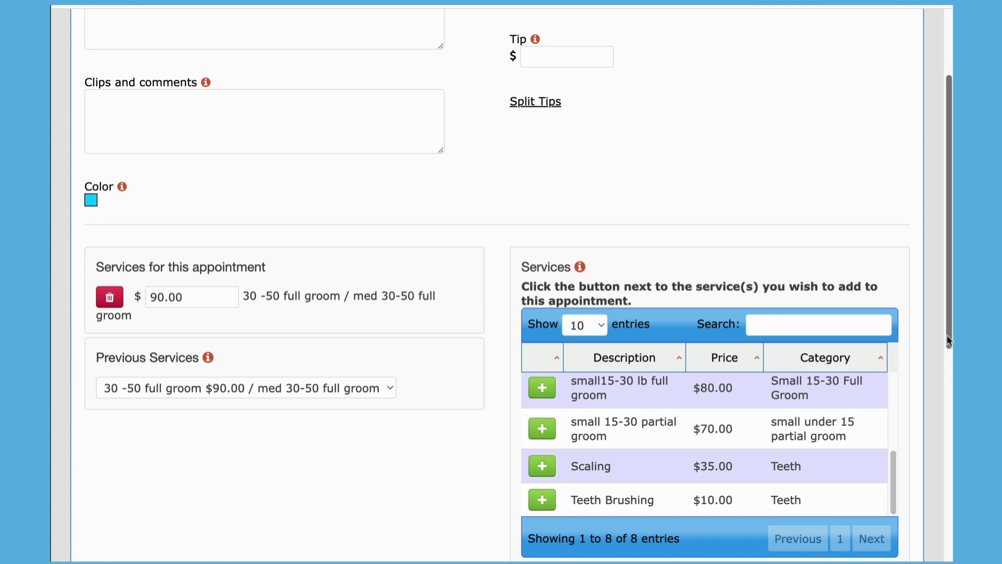
left_click_drag(947, 334, 934, 518)
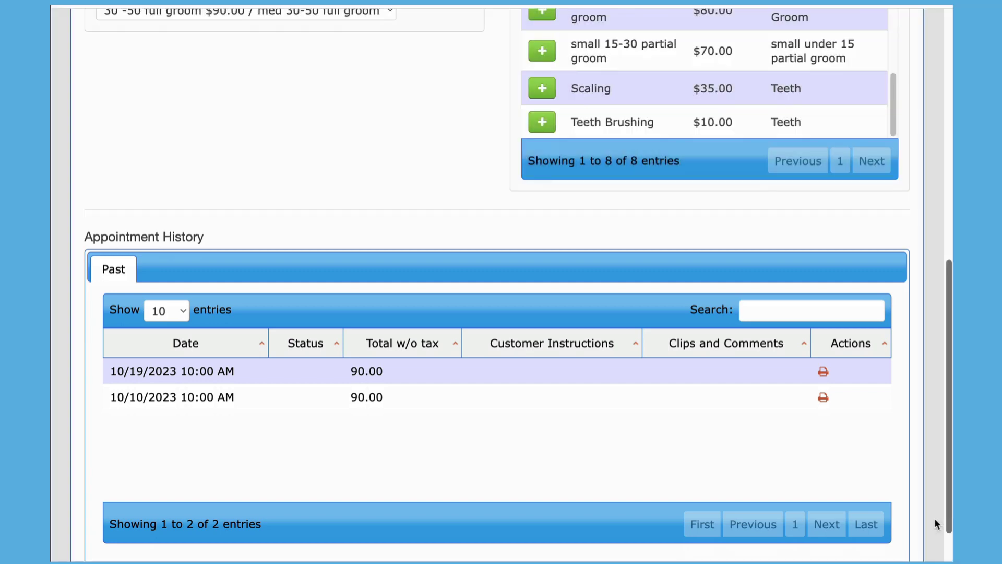
scroll(934, 518, "down", 3)
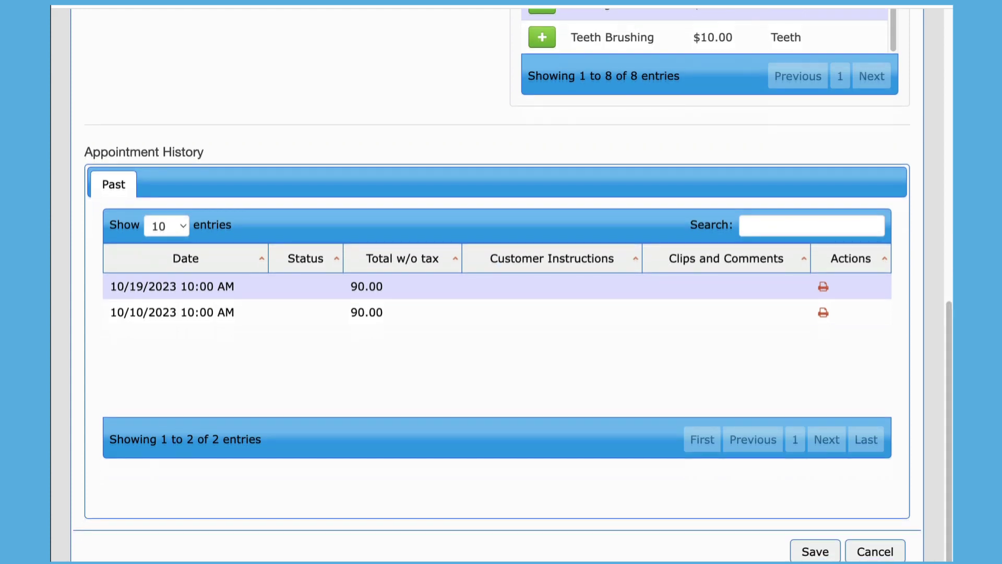
Save Leroy's service, give Marcy the same 30 -50 full groom service, then save and close the appointment.
left_click(815, 551)
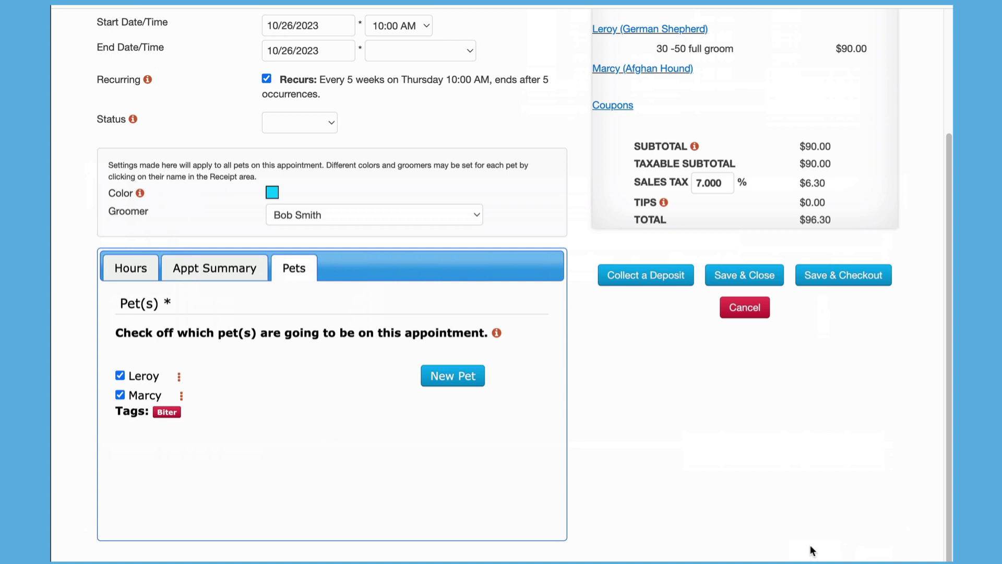
left_click(606, 68)
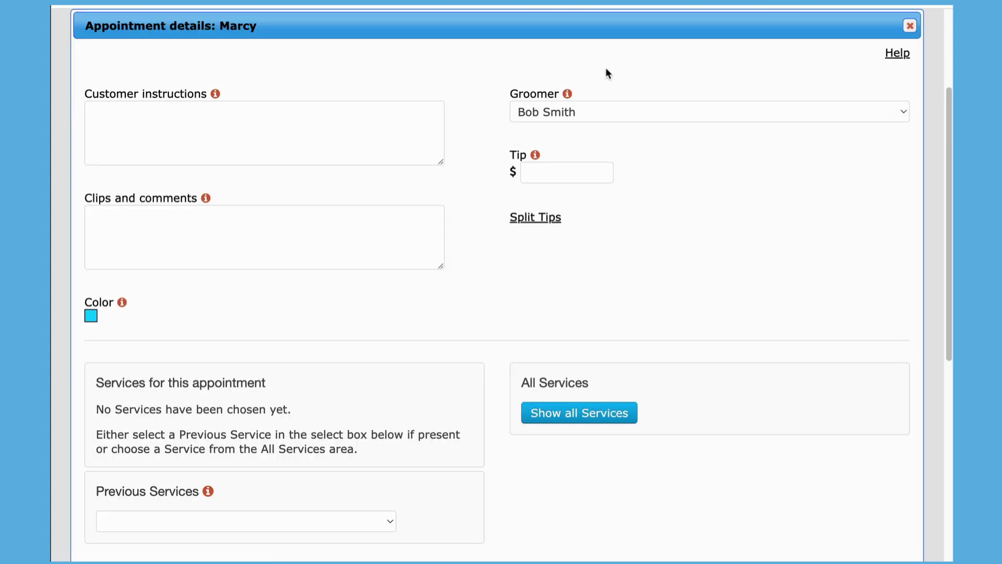
left_click(391, 522)
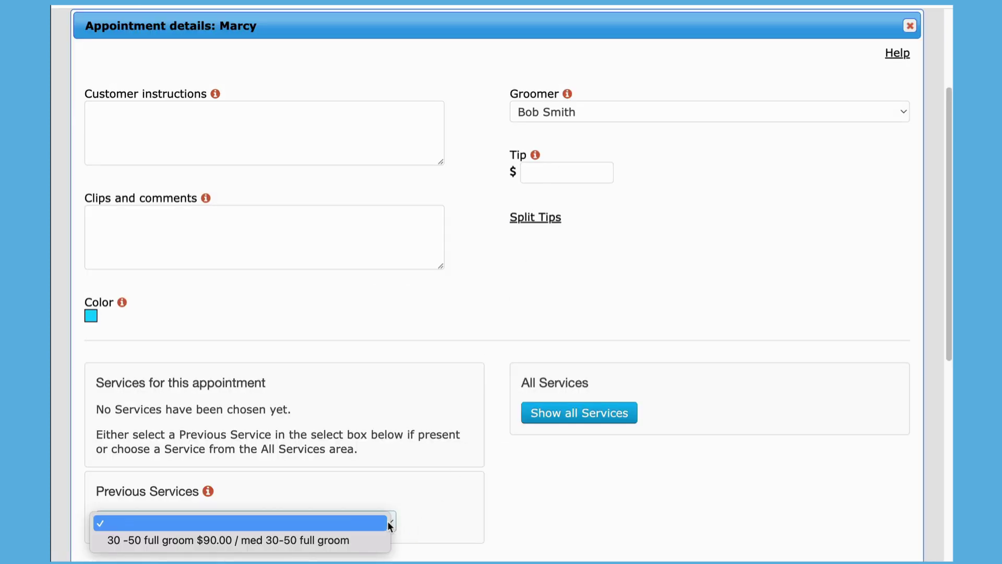
left_click(385, 540)
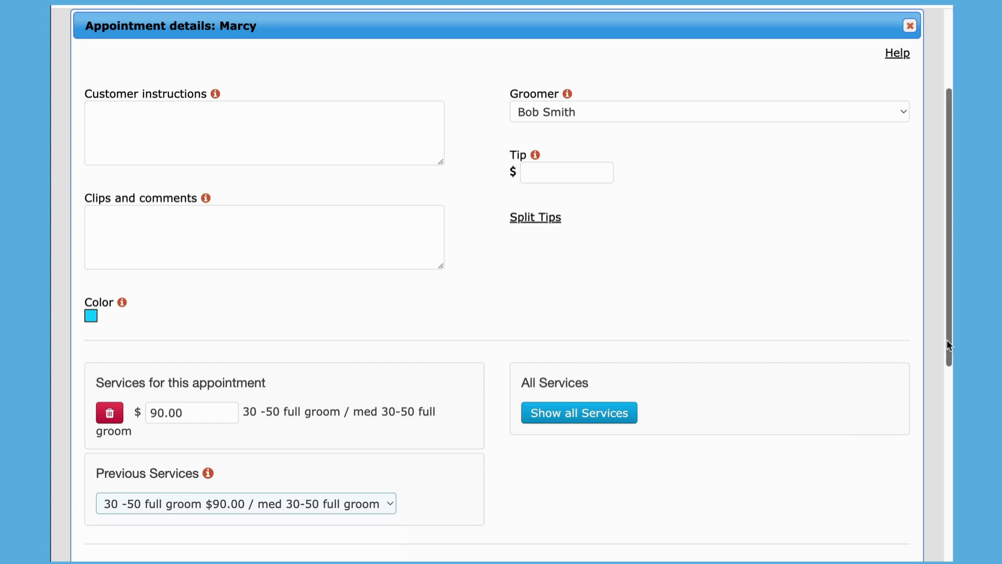
left_click_drag(949, 344, 949, 553)
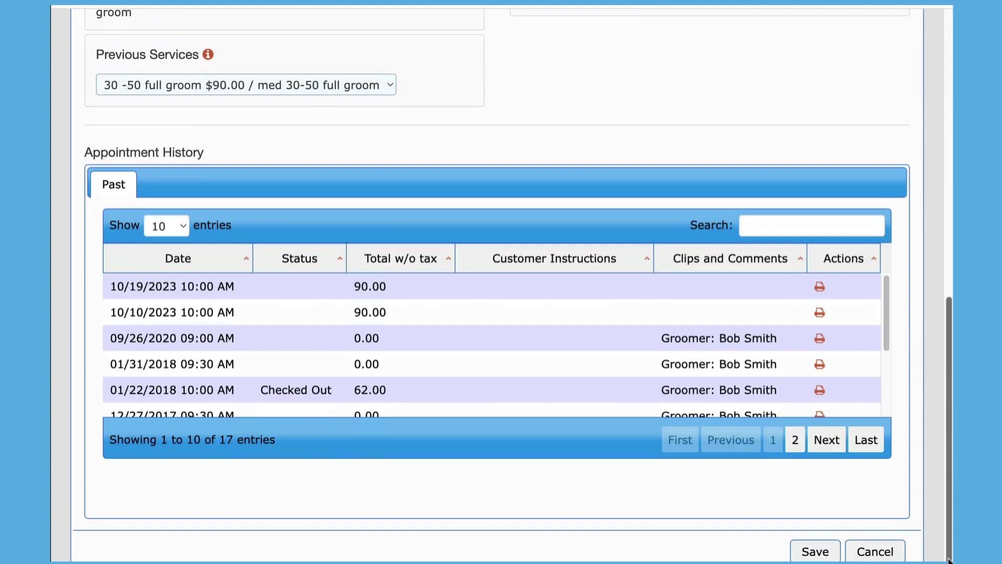
left_click(818, 552)
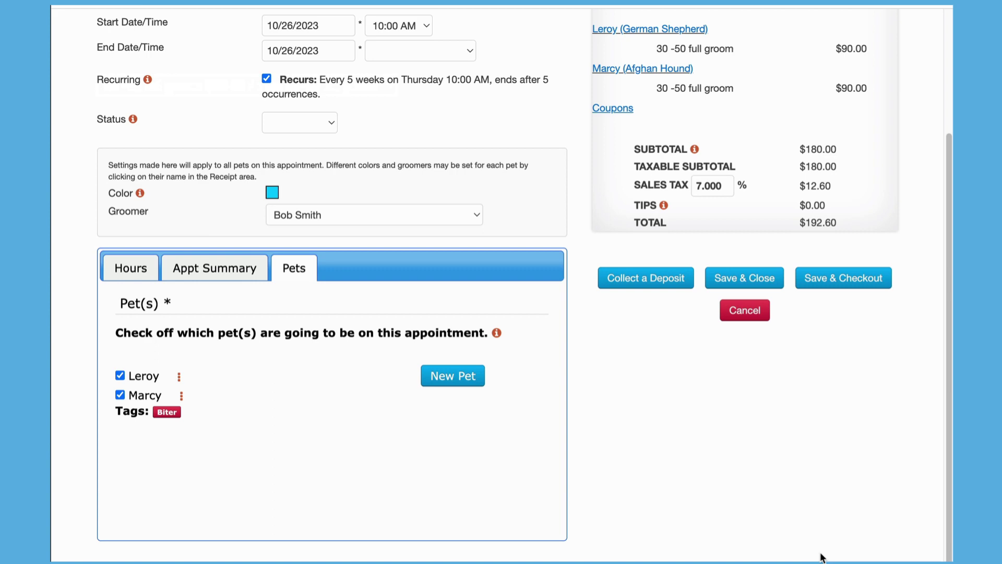
left_click(773, 282)
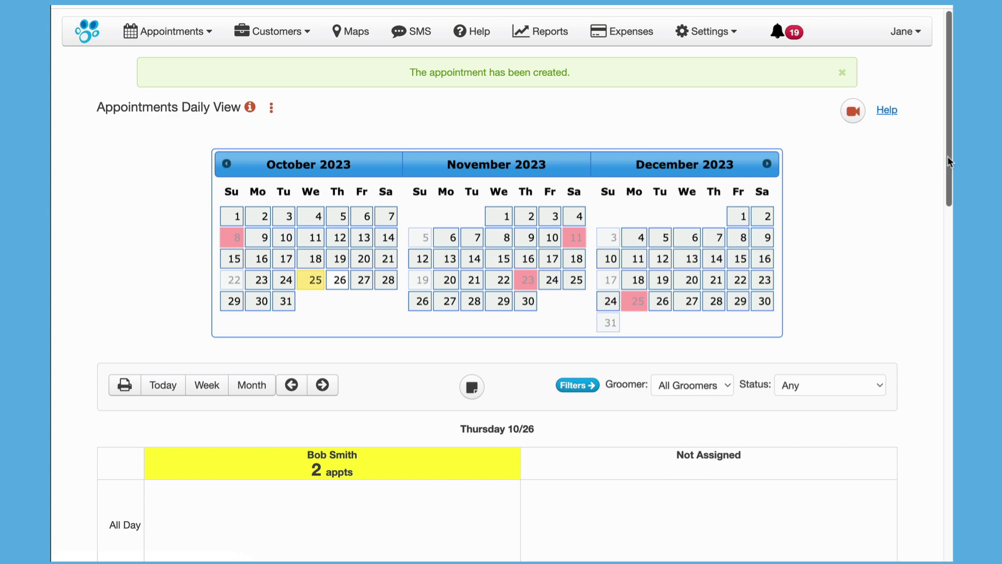
scroll(947, 155, "down", 5)
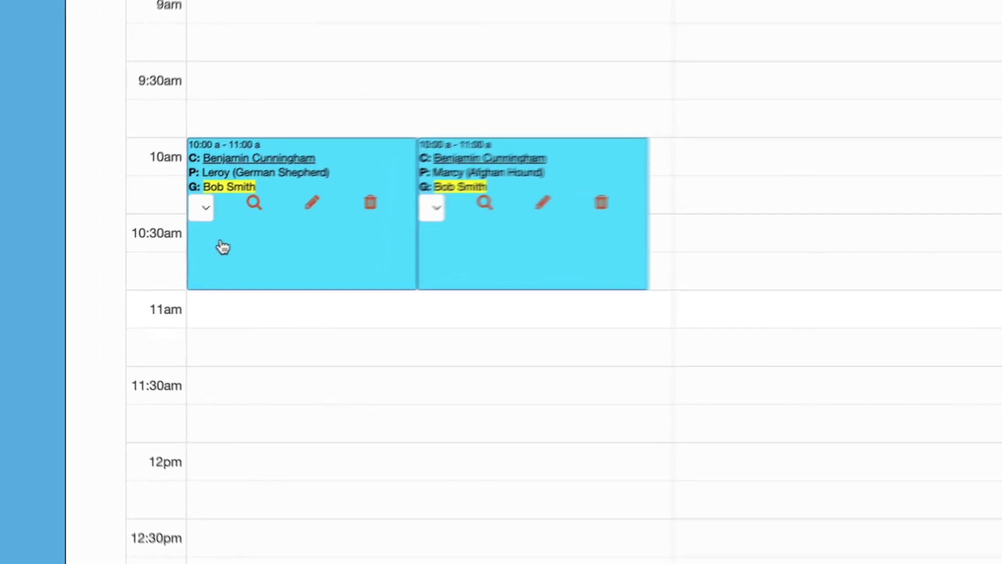
left_click(212, 207)
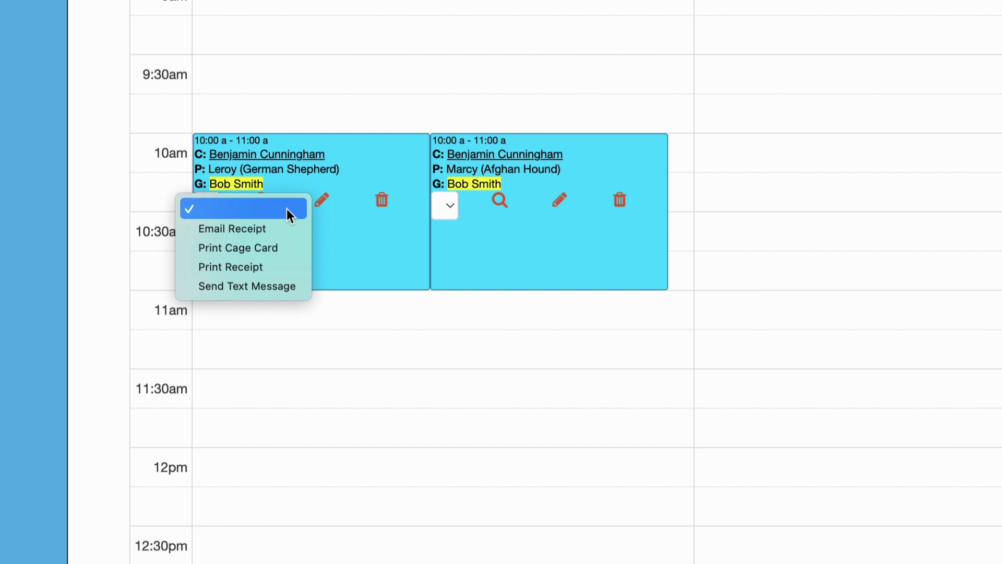
left_click(325, 262)
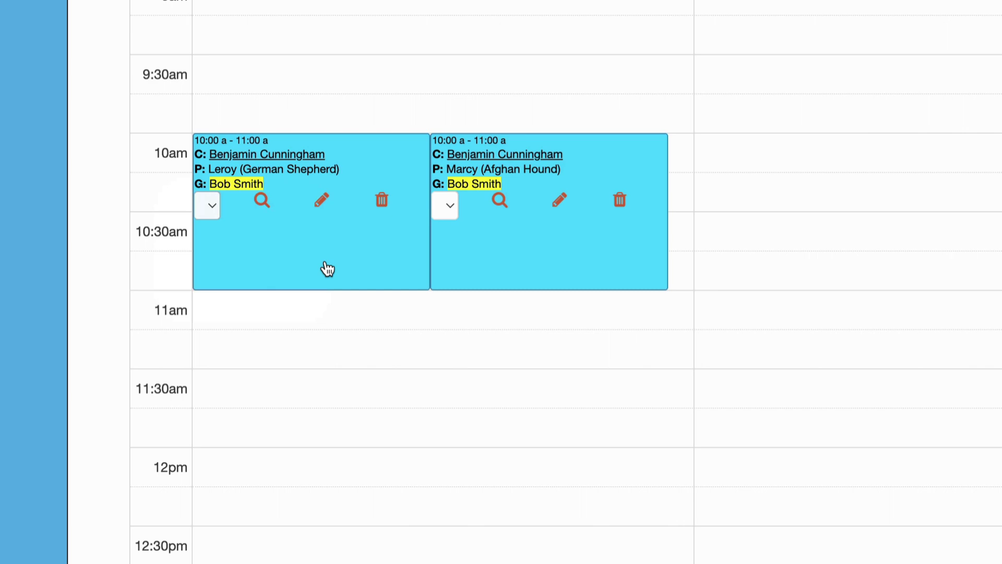
left_click(262, 202)
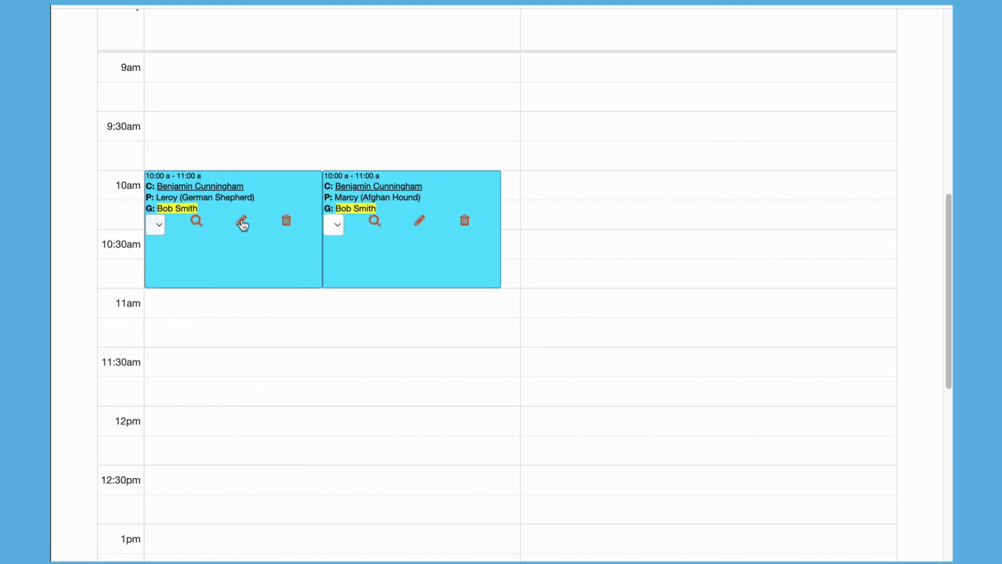
left_click(242, 222)
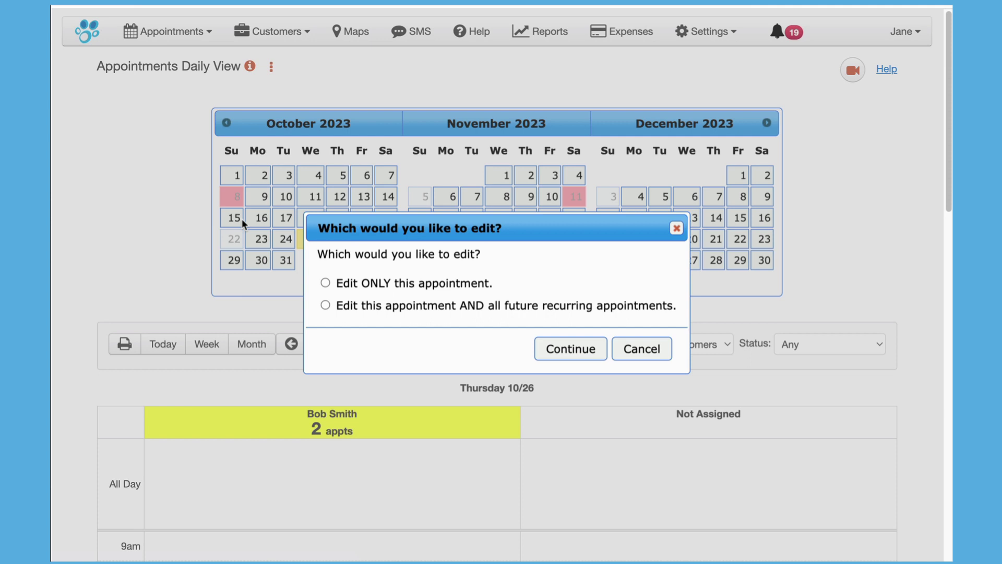
left_click(325, 283)
left_click(565, 348)
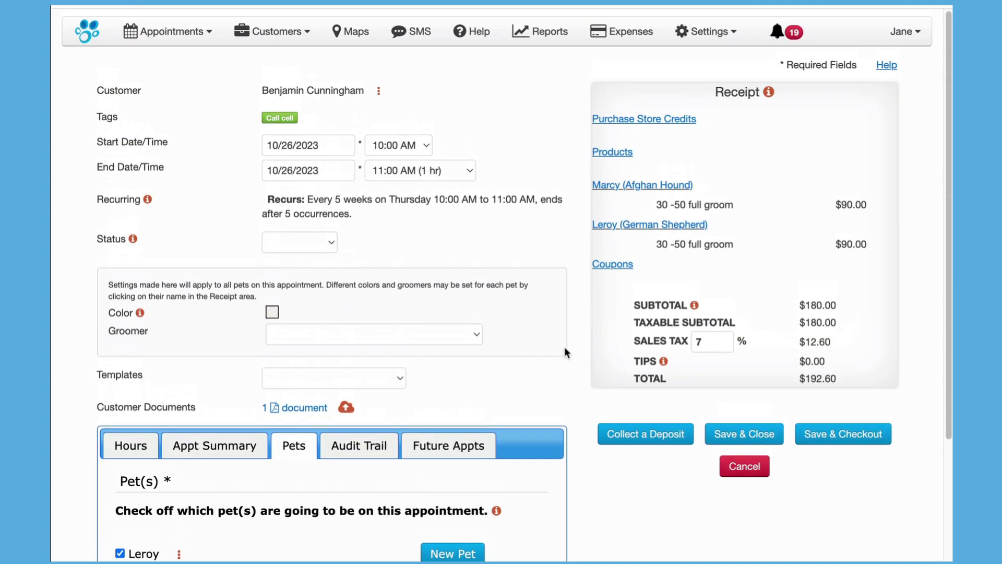
left_click(741, 469)
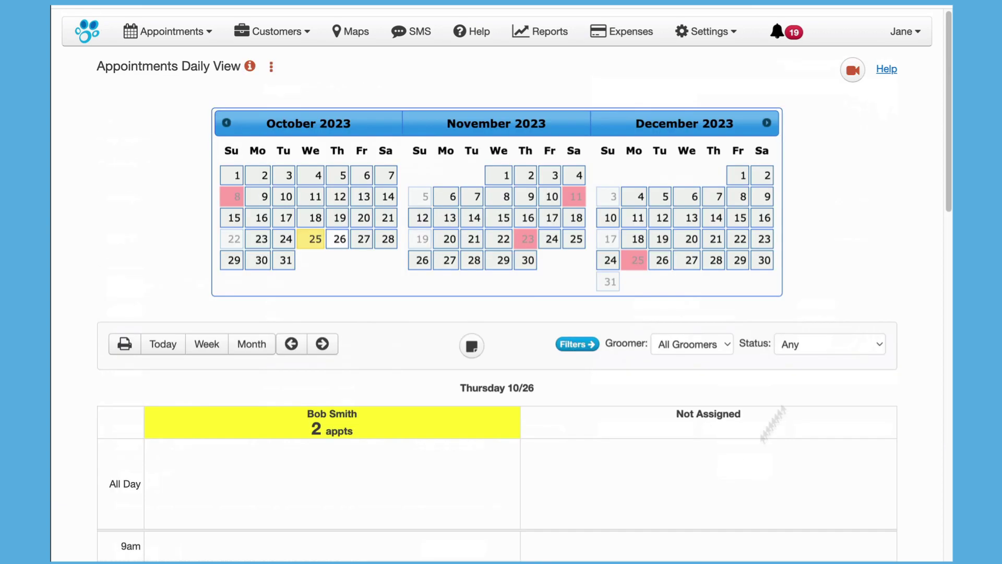
left_click_drag(949, 188, 950, 327)
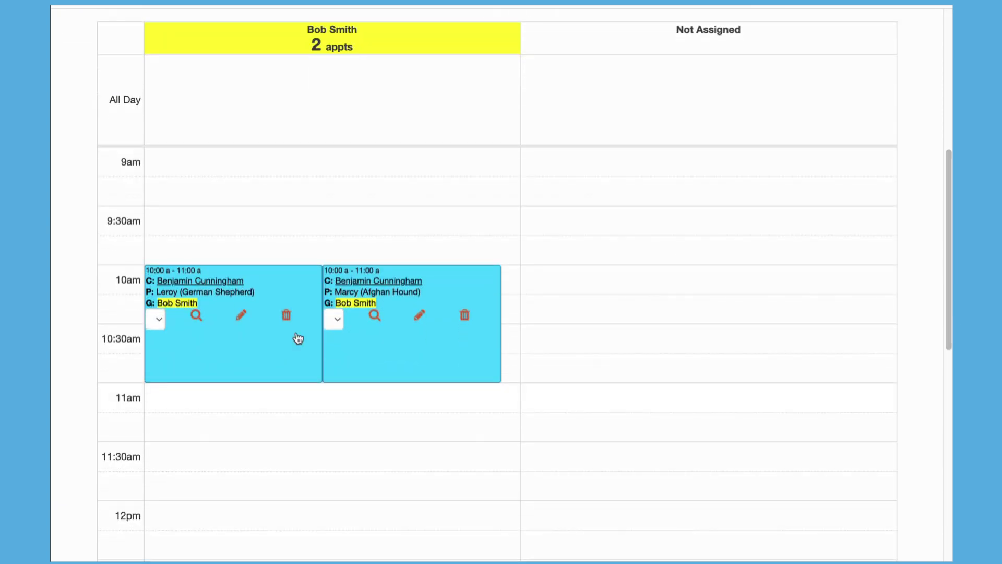
left_click(287, 315)
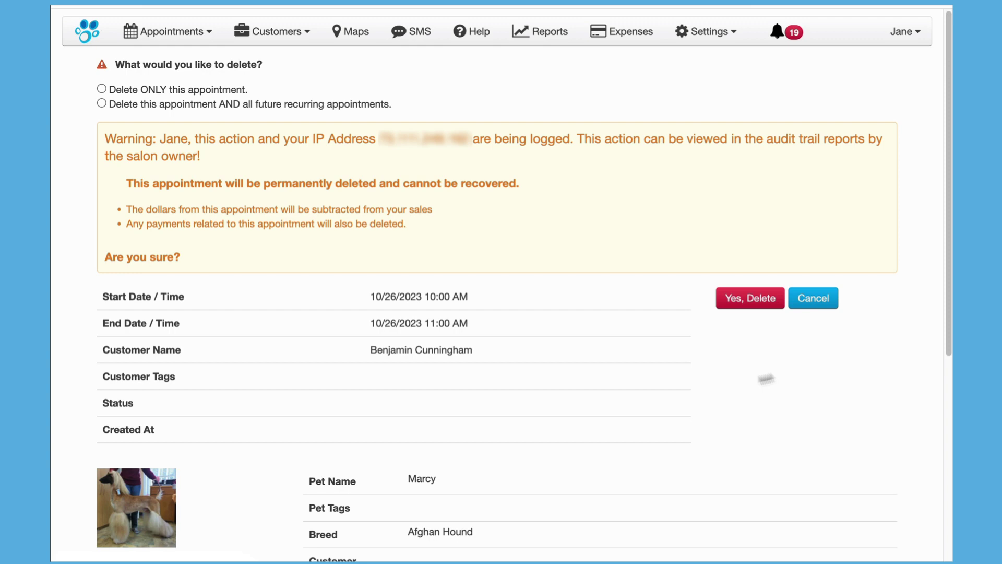
left_click(818, 301)
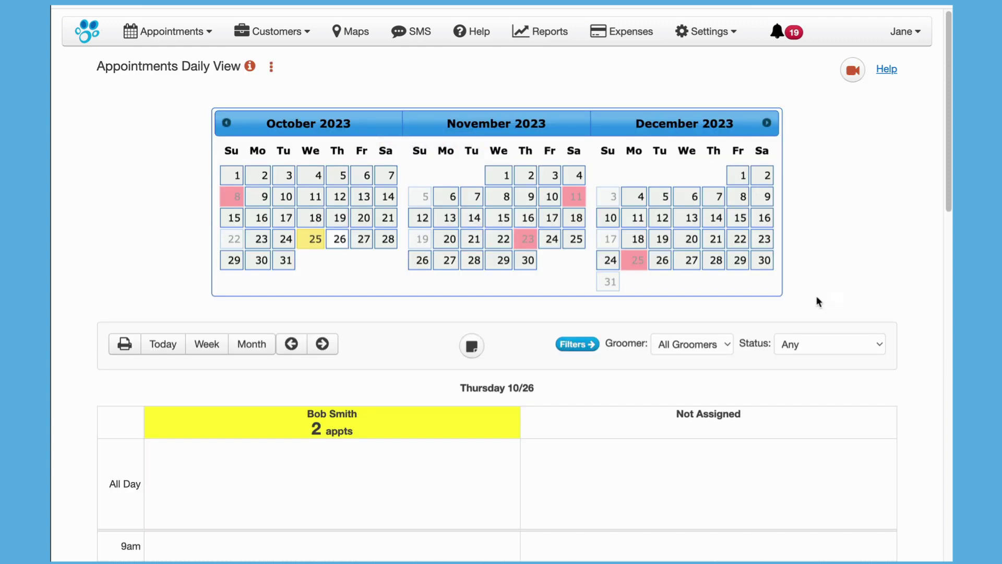